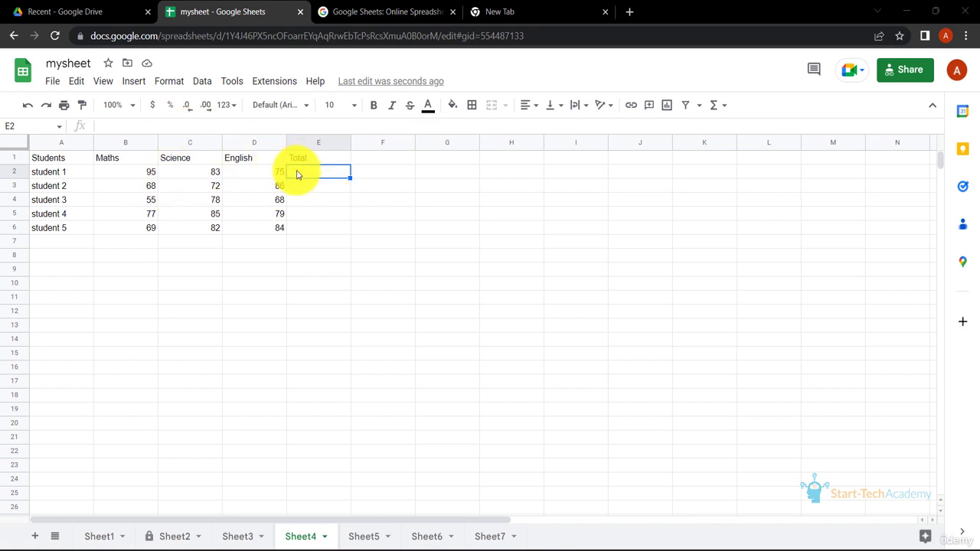
Calculate student 1's total in E2 with the formula =SUM(B2,C2,D2)
{"action": "key", "text": "alt+shift+equal"}
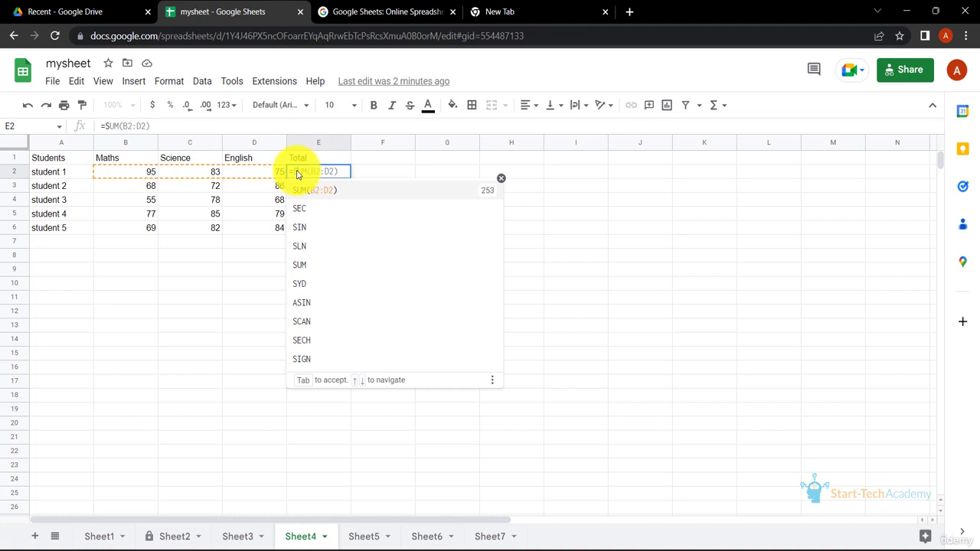
{"action": "type", "text": "UM("}
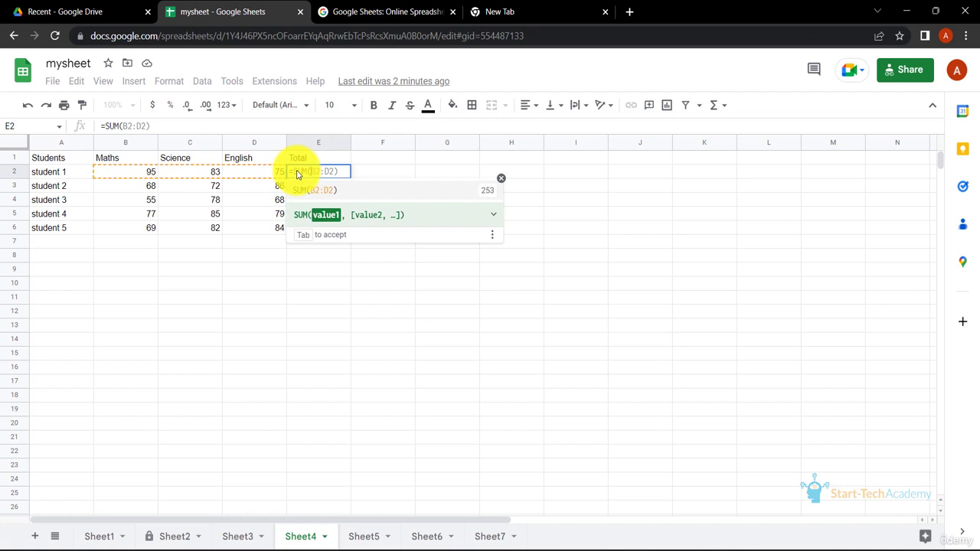
{"action": "type", "text": "B2"}
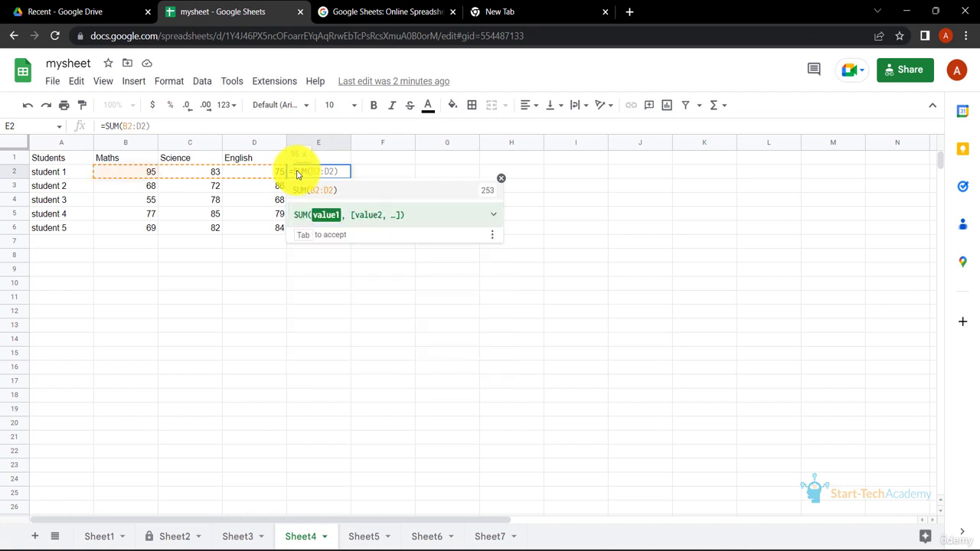
{"action": "type", "text": ","}
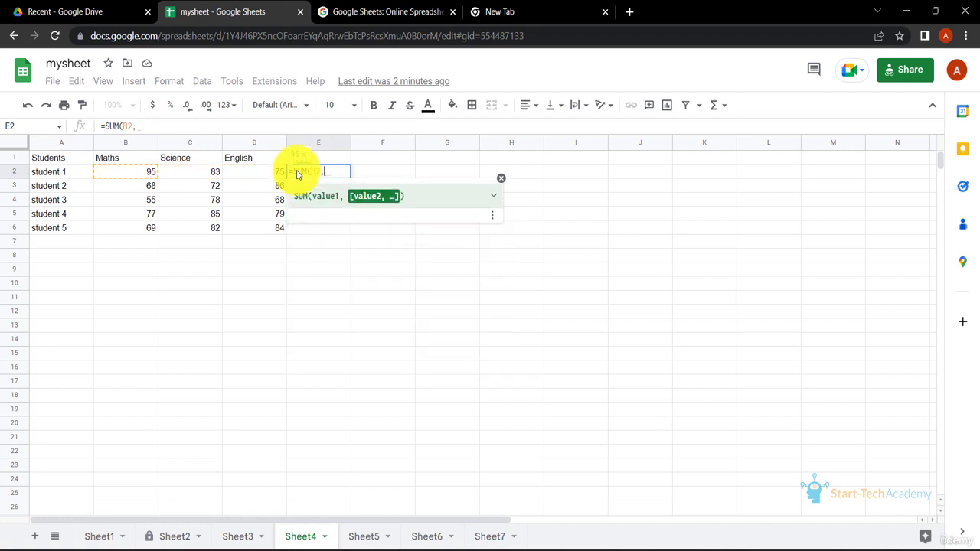
{"action": "type", "text": "C2"}
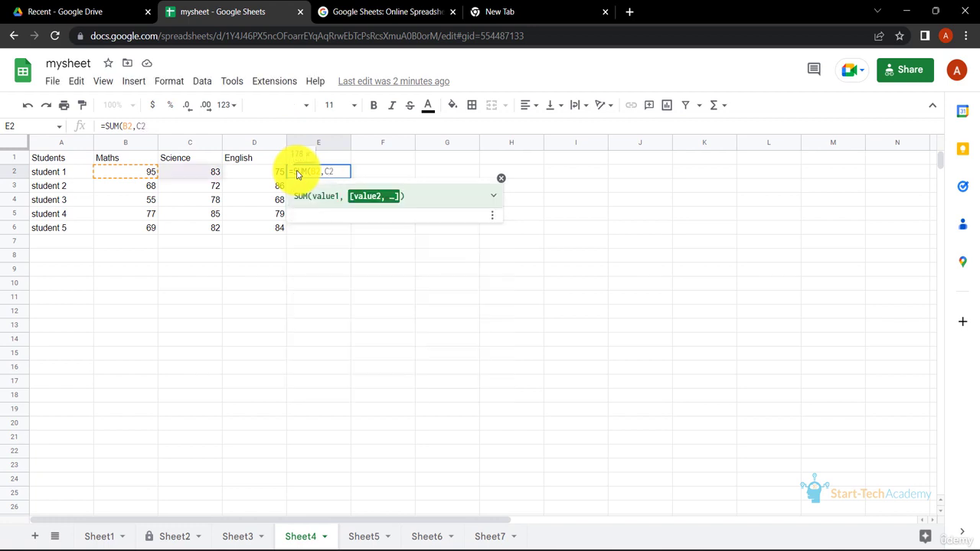
{"action": "type", "text": ",D2"}
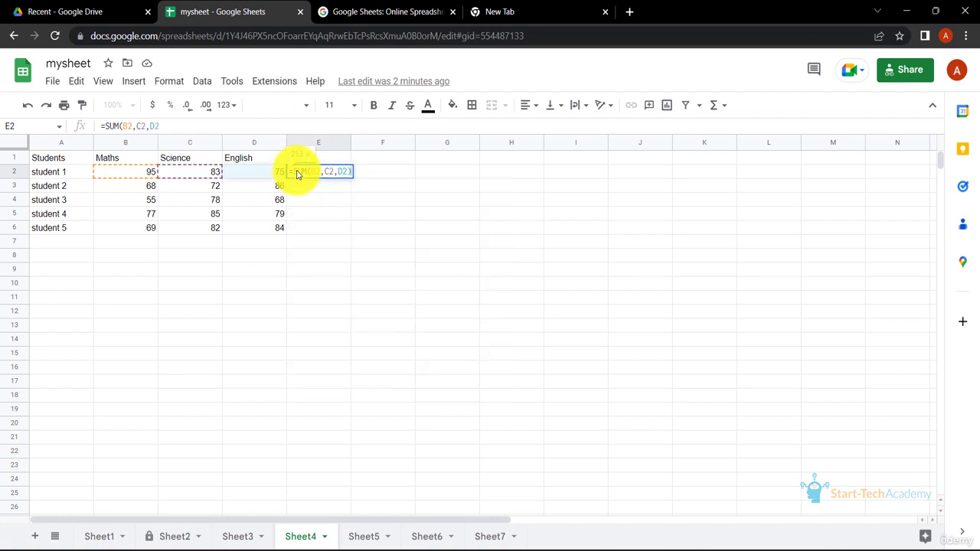
{"action": "key", "text": "Return"}
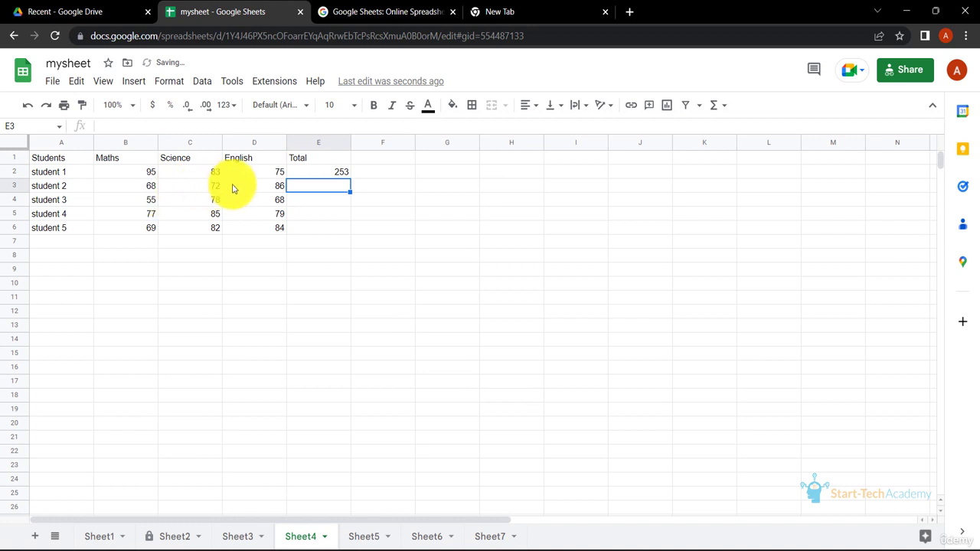
Calculate student 2's total in E3 with =SUM(B3:D3) and fill the formula down through E6 for the remaining students
{"action": "type", "text": "="}
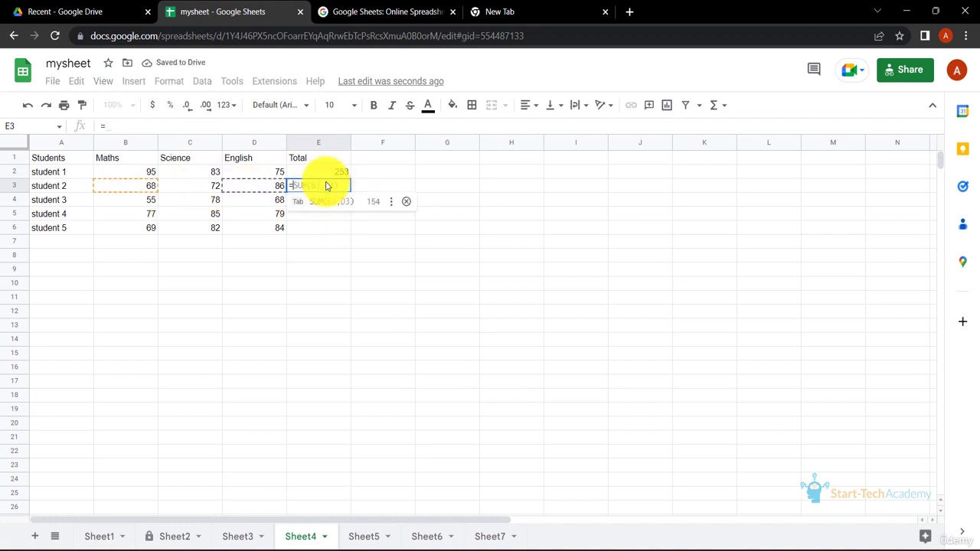
{"action": "type", "text": "SUM(B3:D3)"}
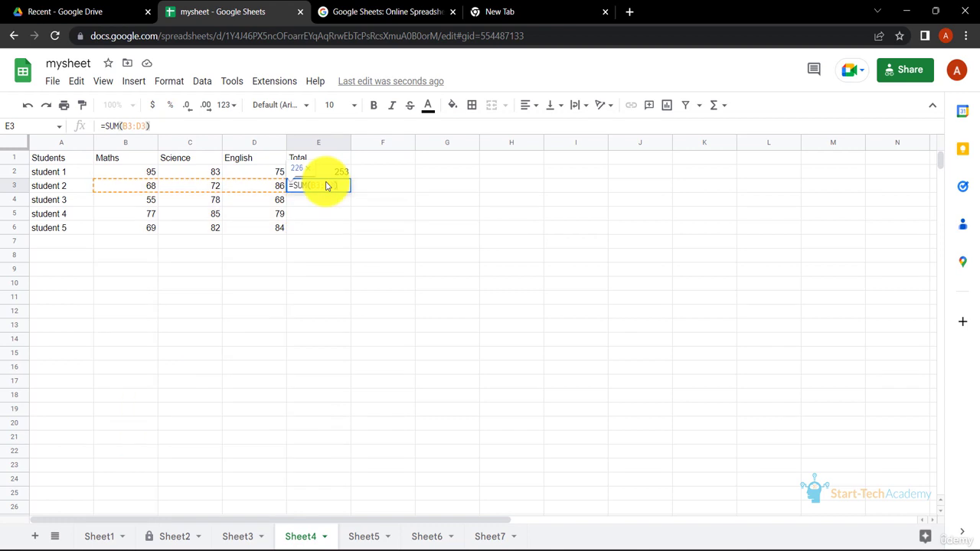
{"action": "key", "text": "Return"}
{"action": "left_click", "coordinate": [344, 189]}
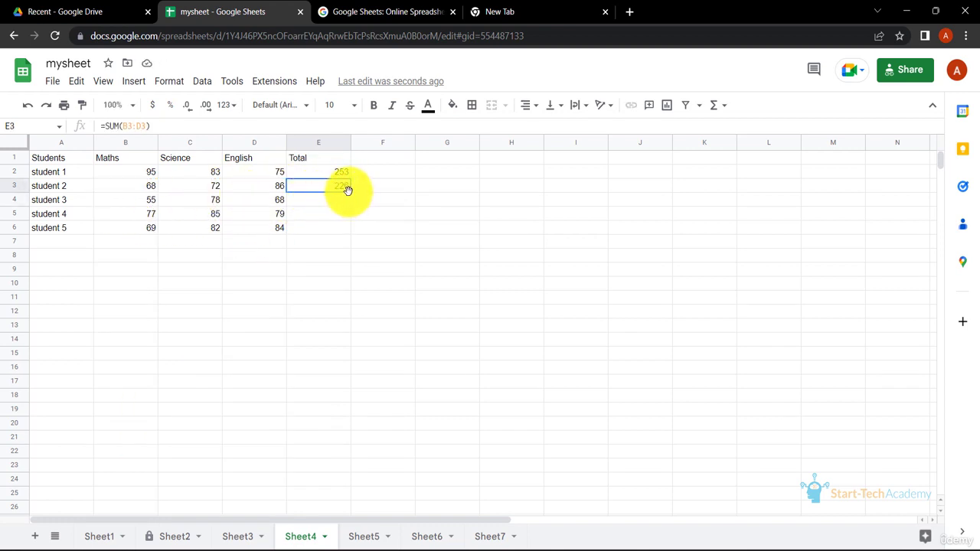
{"action": "double_click", "coordinate": [349, 193]}
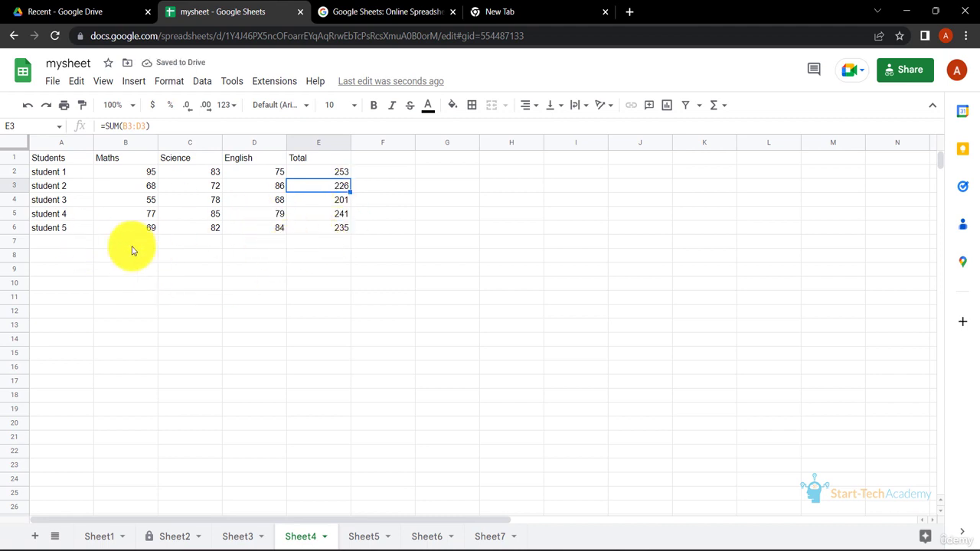
{"action": "left_click", "coordinate": [361, 326]}
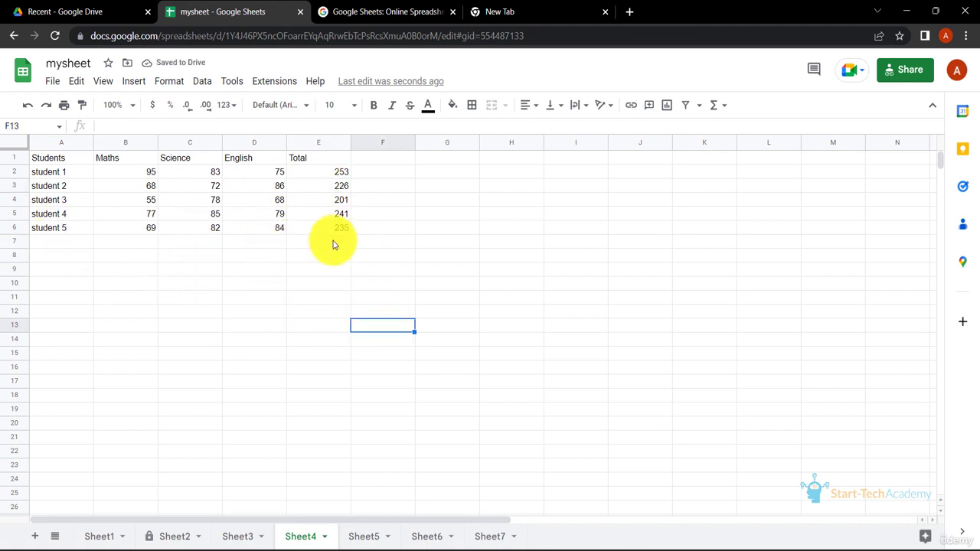
{"action": "left_click", "coordinate": [327, 173]}
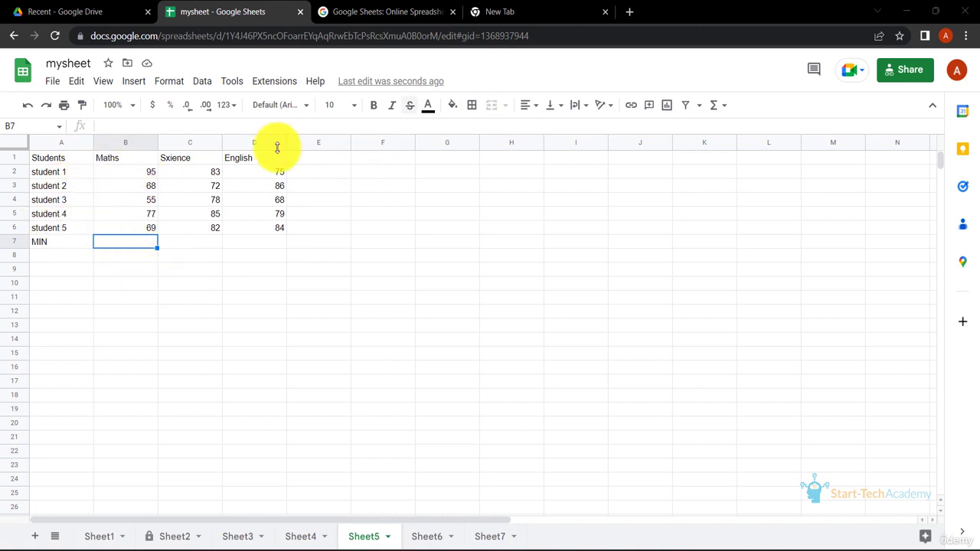
Correct the spelling of the subject heading in C1 to Science
{"action": "left_click", "coordinate": [186, 158]}
{"action": "double_click", "coordinate": [170, 157]}
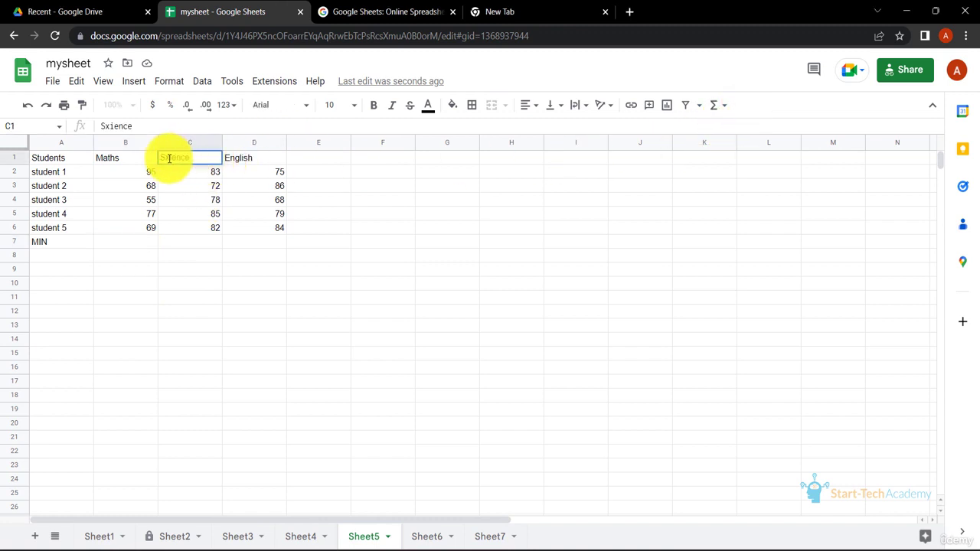
{"action": "key", "text": "BackSpace"}
{"action": "type", "text": "c"}
{"action": "key", "text": "Return"}
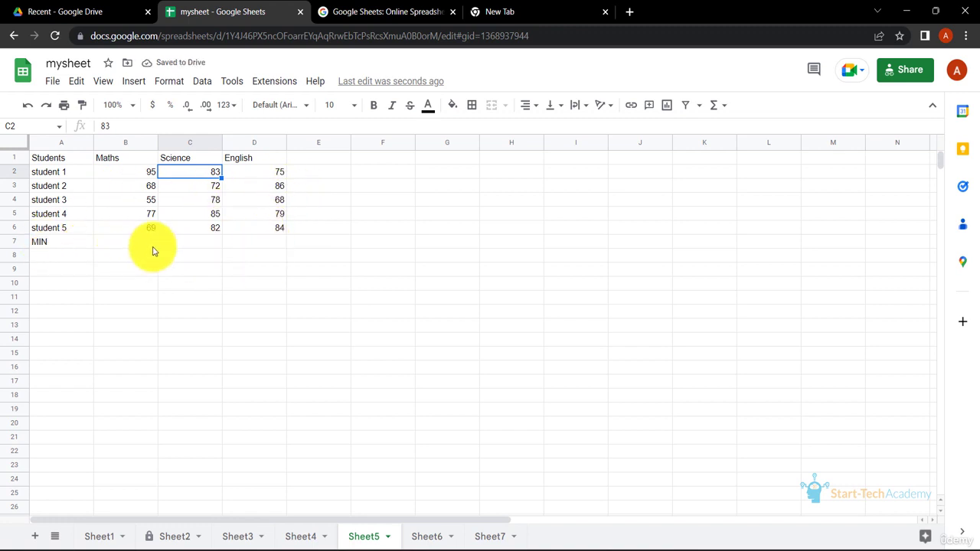
Find the lowest Maths mark in B7 with =MIN(B2:B6) and fill the formula across to D7 for Science and English
{"action": "left_click", "coordinate": [128, 246]}
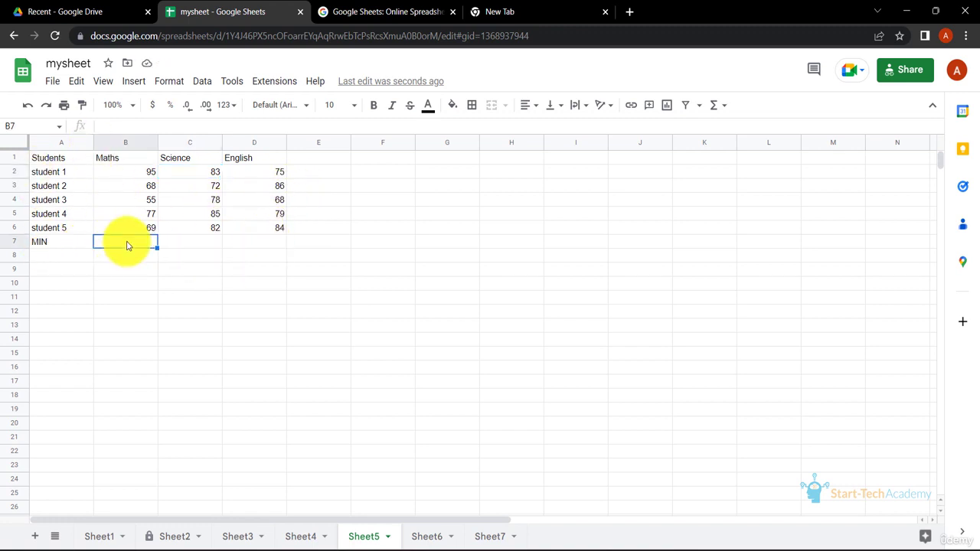
{"action": "type", "text": "="}
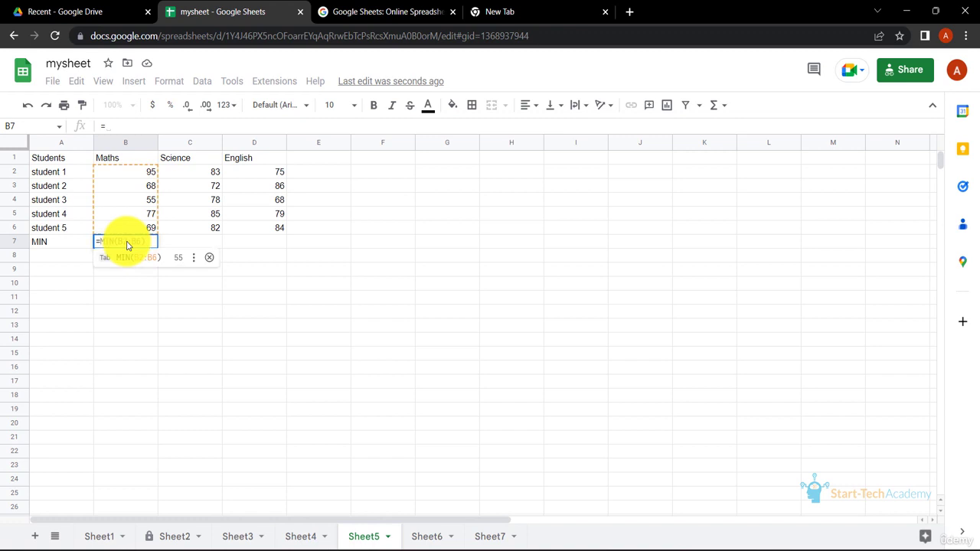
{"action": "key", "text": "Tab"}
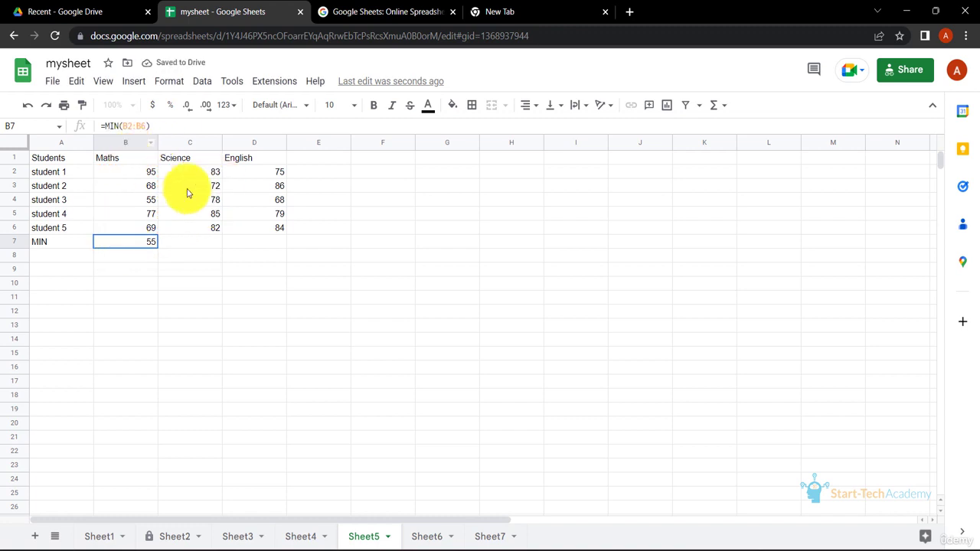
{"action": "left_click", "coordinate": [204, 242]}
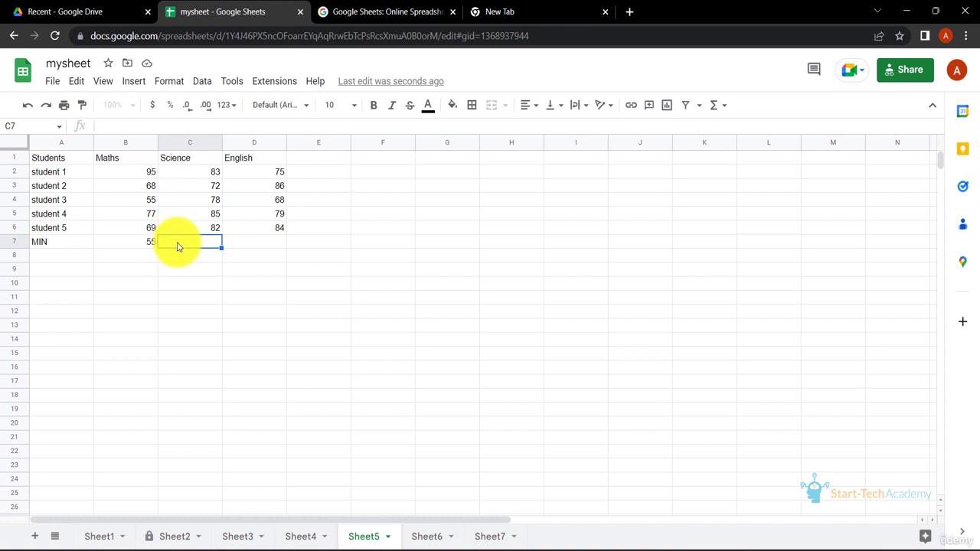
{"action": "left_click", "coordinate": [142, 243]}
{"action": "left_click_drag", "start_coordinate": [158, 248], "coordinate": [275, 241]}
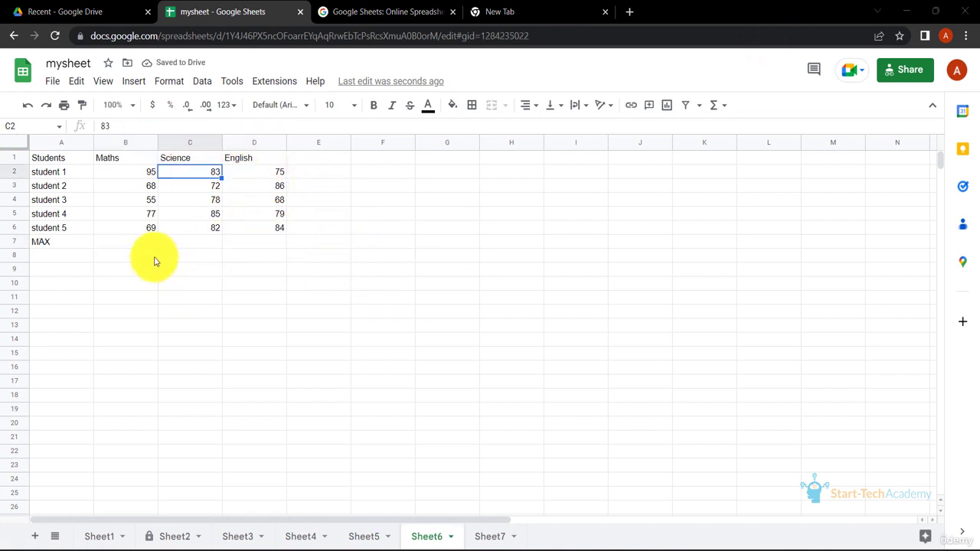
Find the highest Maths mark in B7 with =MAX(B2:B6) and fill the formula across to D7 for Science and English
{"action": "left_click", "coordinate": [145, 244]}
{"action": "type", "text": "=M"}
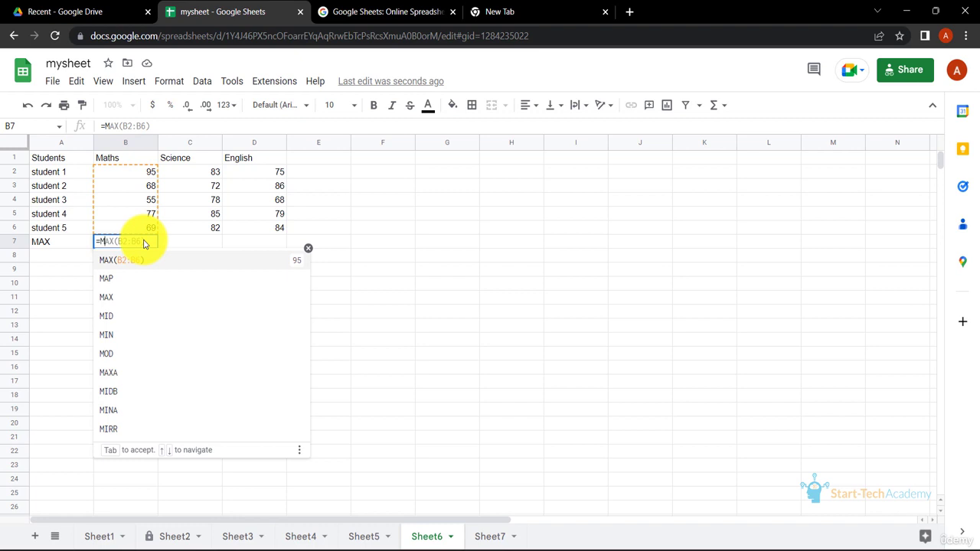
{"action": "key", "text": "Tab"}
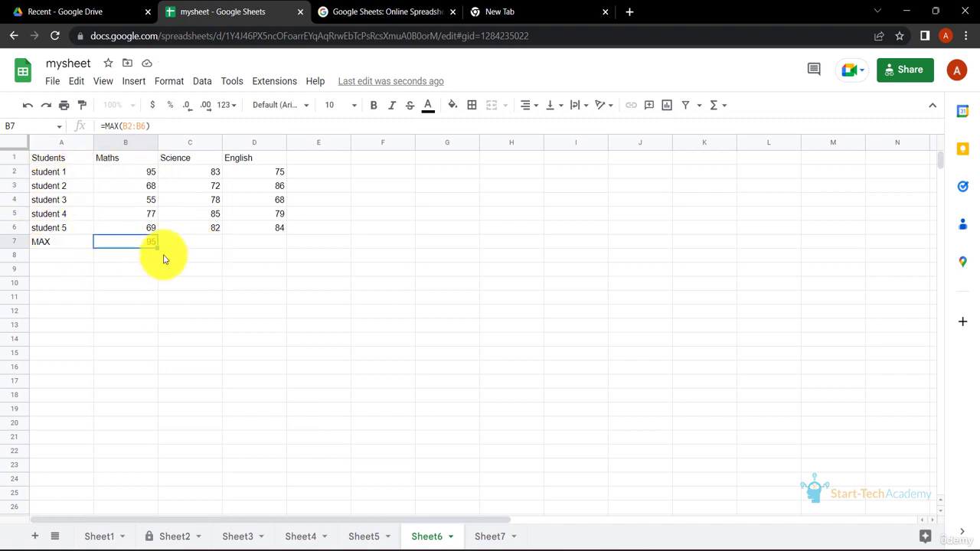
{"action": "left_click_drag", "start_coordinate": [157, 248], "coordinate": [284, 245]}
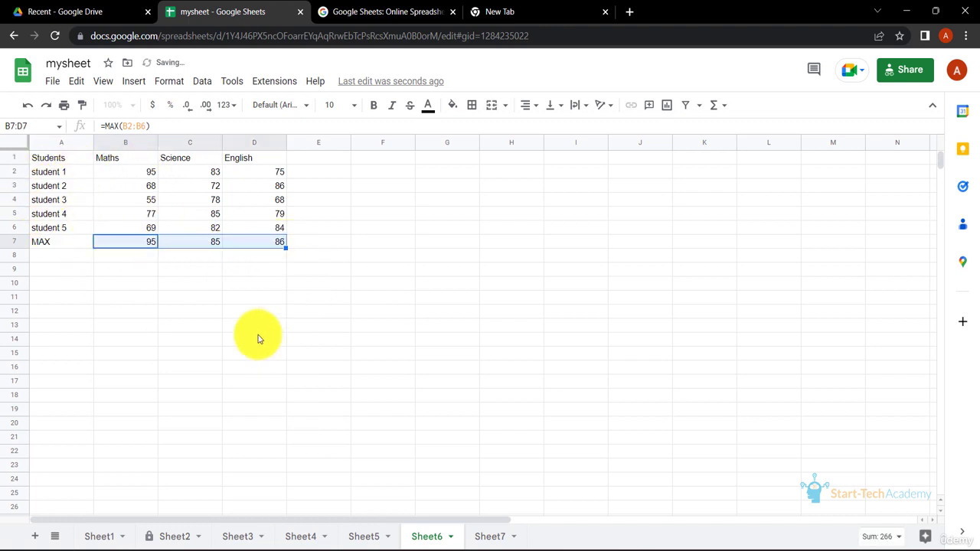
{"action": "left_click", "coordinate": [272, 270]}
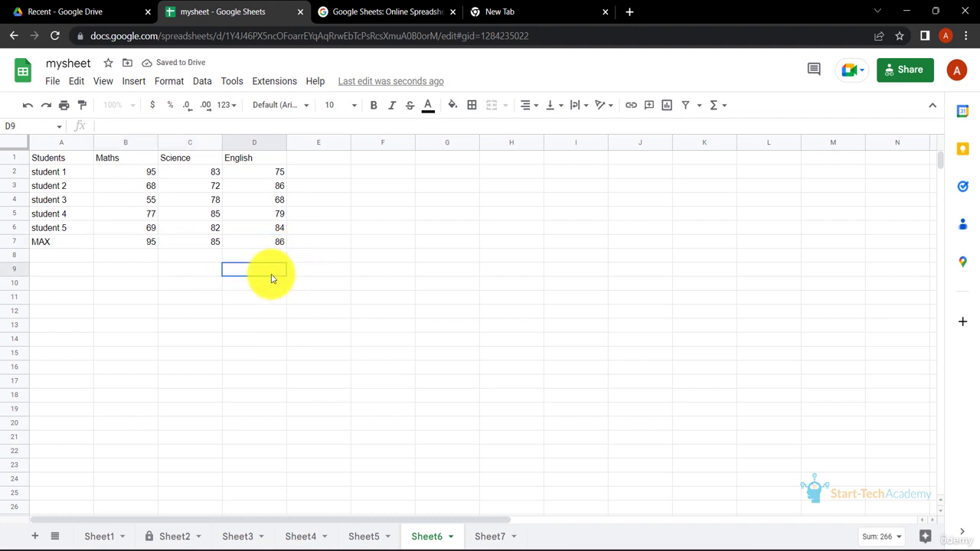
{"action": "left_click", "coordinate": [213, 241]}
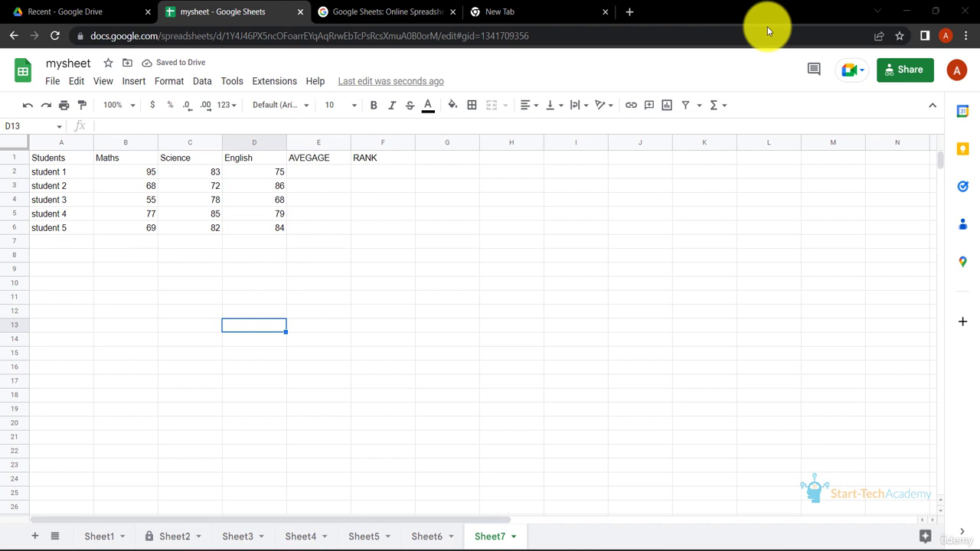
Calculate student 1's average in E2 with =AVERAGE(B2:D2) and fill the formula down through E6 for the other students
{"action": "left_click", "coordinate": [313, 175]}
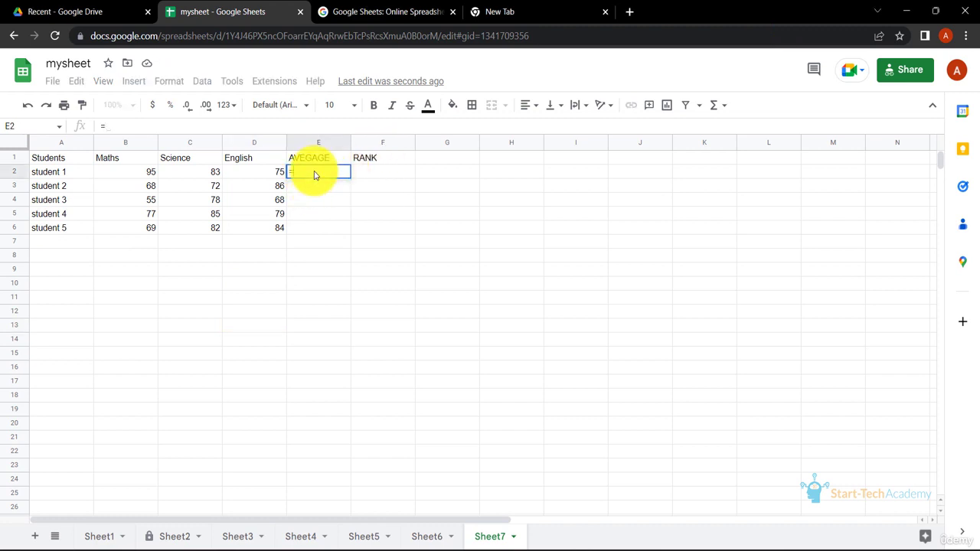
{"action": "type", "text": "="}
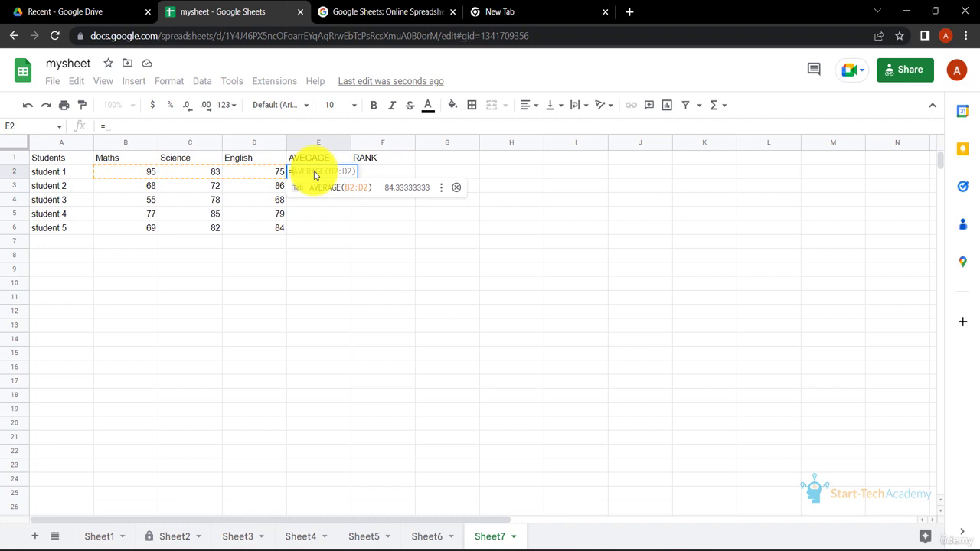
{"action": "key", "text": "Tab"}
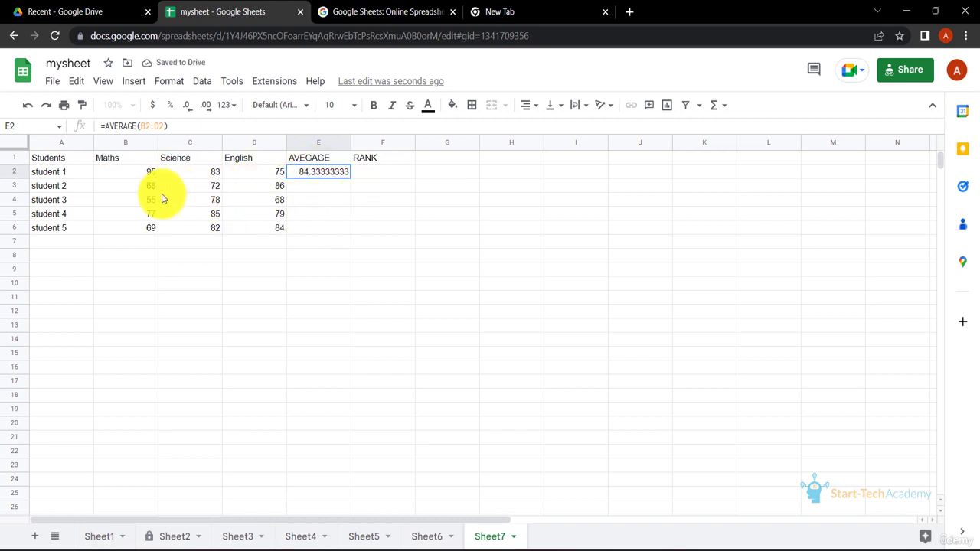
{"action": "left_click", "coordinate": [336, 199]}
{"action": "left_click", "coordinate": [345, 175]}
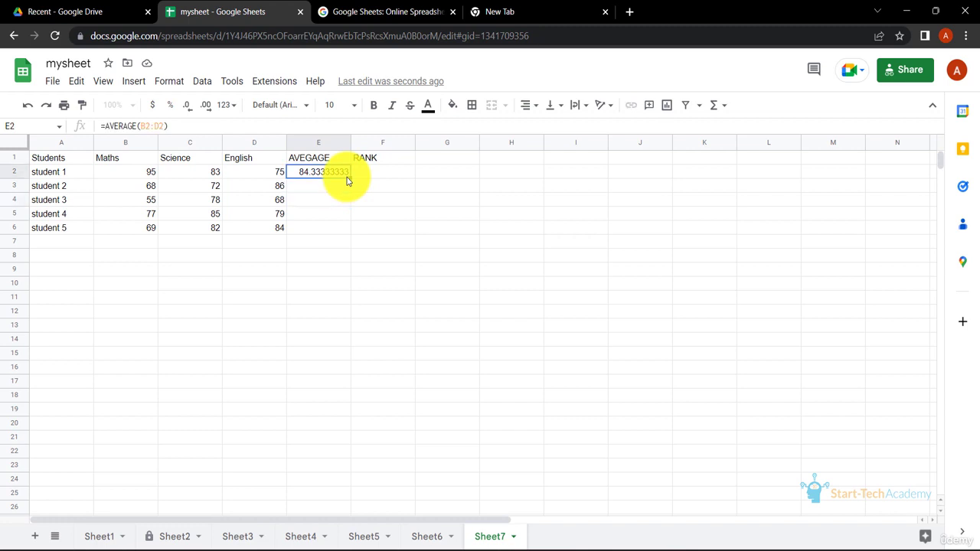
{"action": "double_click", "coordinate": [349, 177]}
{"action": "left_click", "coordinate": [336, 306]}
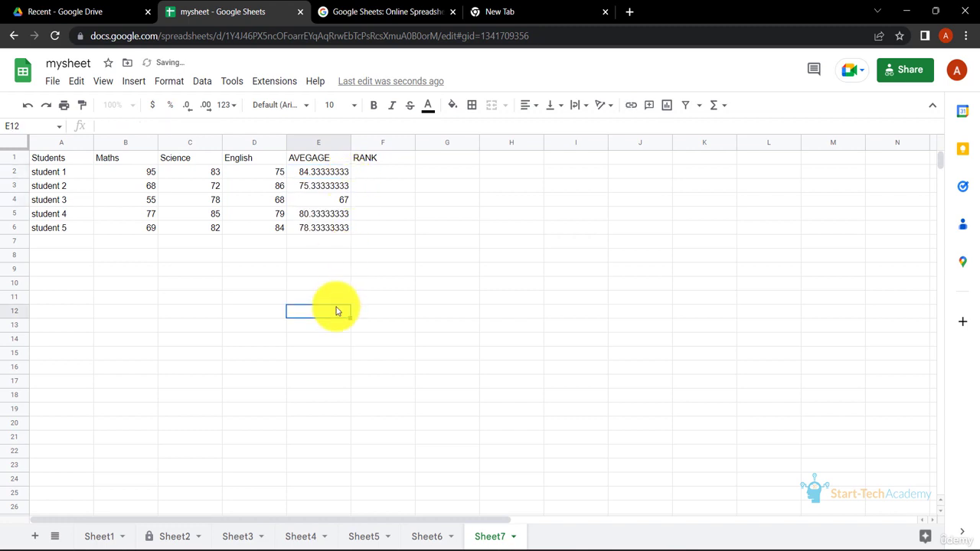
{"action": "left_click", "coordinate": [329, 174]}
{"action": "left_click", "coordinate": [336, 197]}
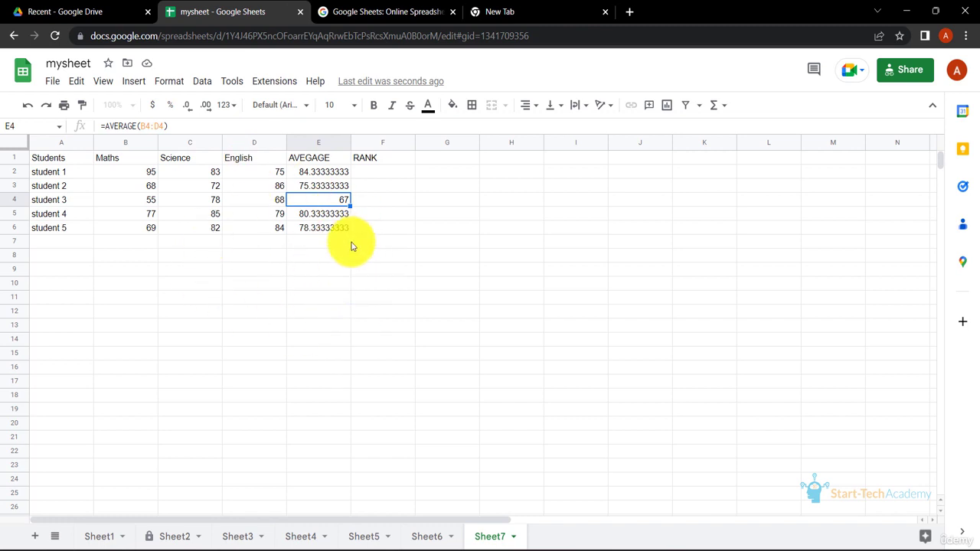
{"action": "left_click", "coordinate": [425, 243]}
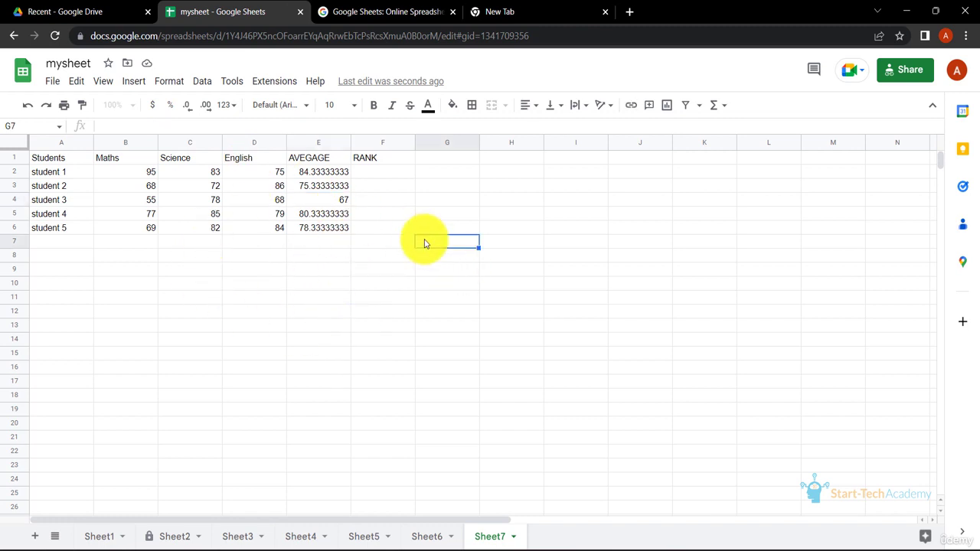
Rank student 1's average in F2 in descending order with =RANK(E2,E2:E6,0)
{"action": "left_click", "coordinate": [385, 178]}
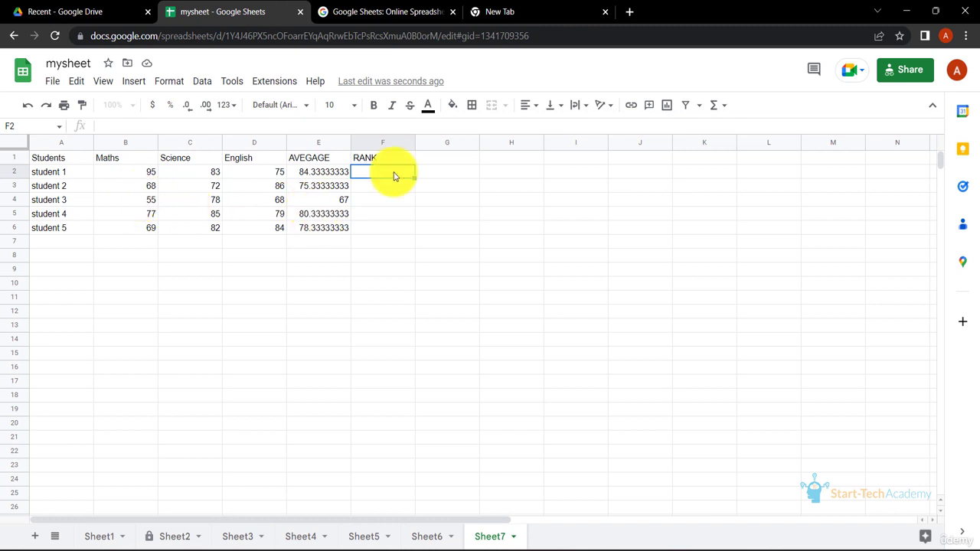
{"action": "type", "text": "=RANK("}
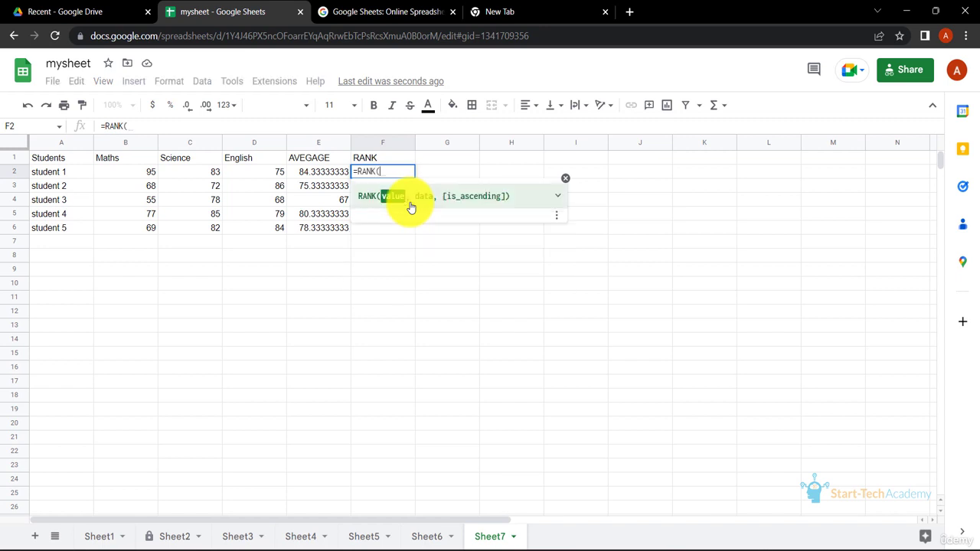
{"action": "left_click", "coordinate": [326, 175]}
{"action": "type", "text": ","}
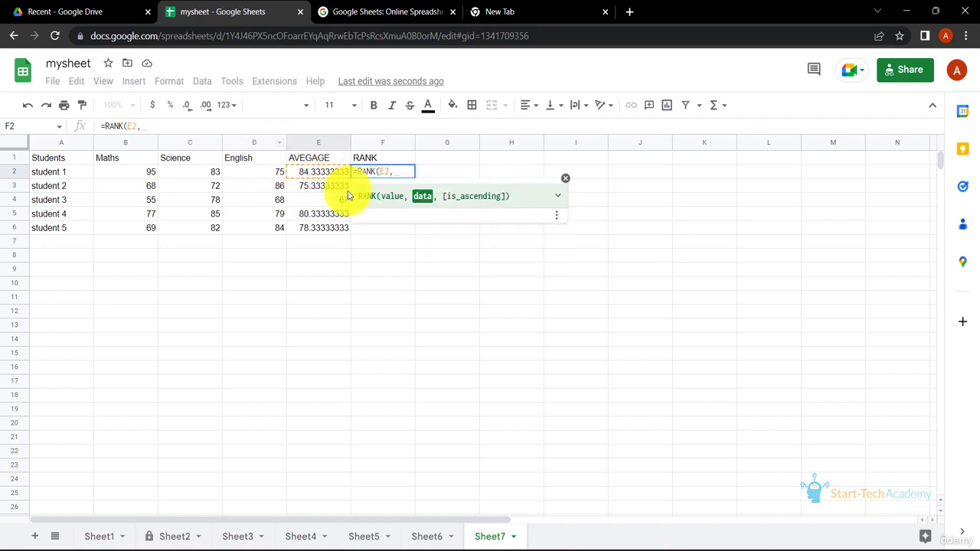
{"action": "left_click_drag", "start_coordinate": [327, 174], "coordinate": [328, 230]}
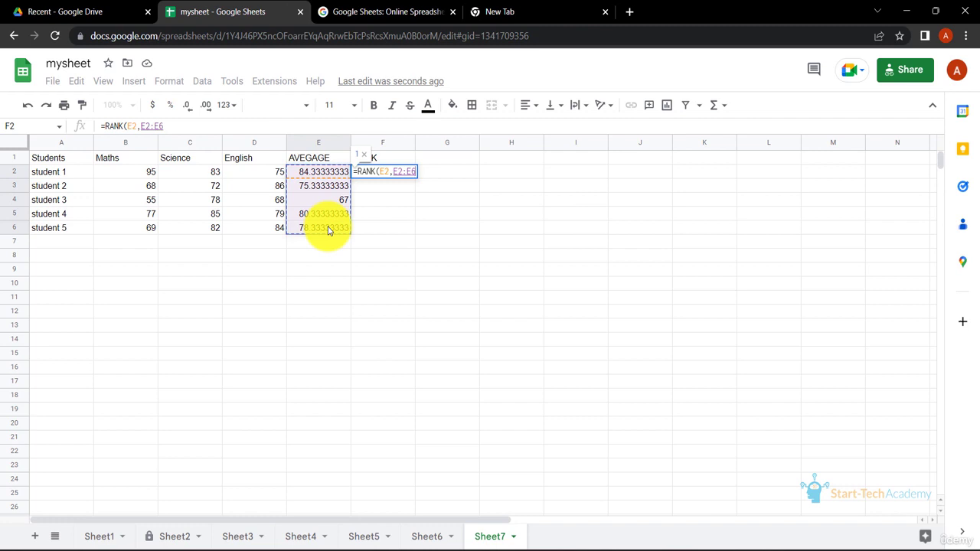
{"action": "type", "text": ","}
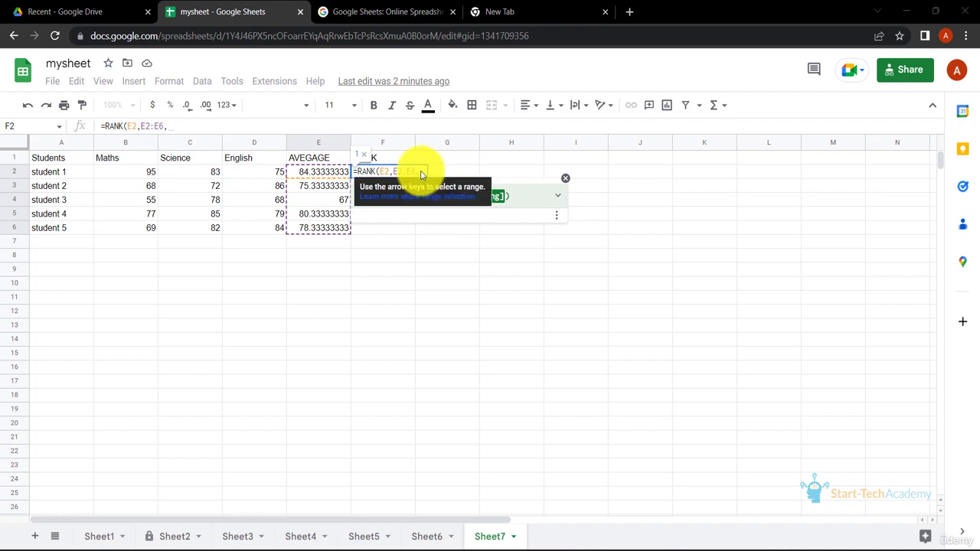
{"action": "type", "text": "0)"}
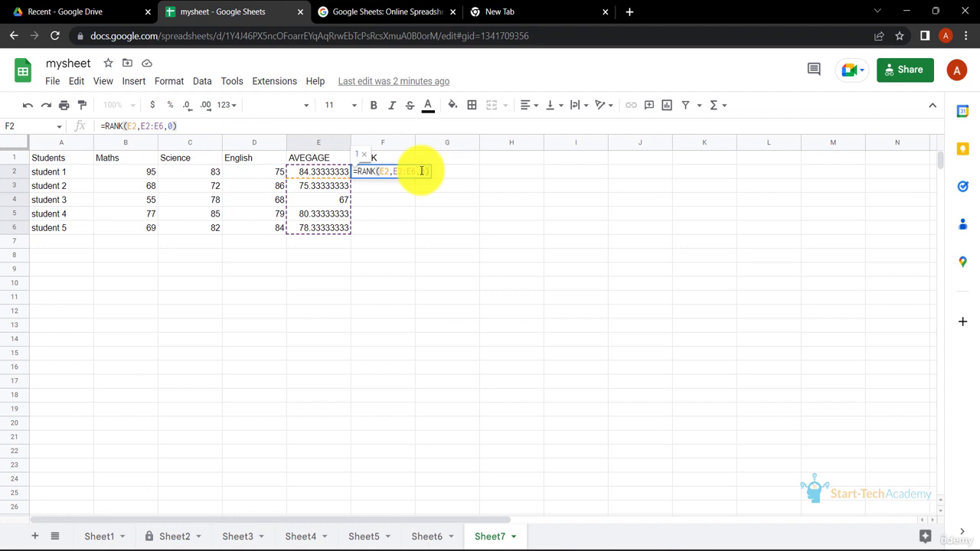
{"action": "key", "text": "Return"}
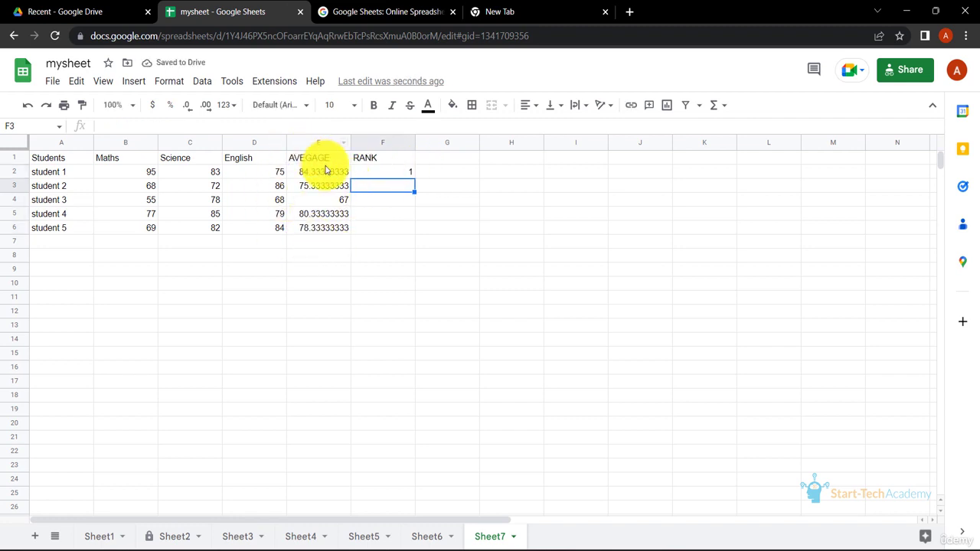
Fill the rank formula from F2 down through F6, with its data range locked as $E$2:$E$6
{"action": "left_click", "coordinate": [388, 173]}
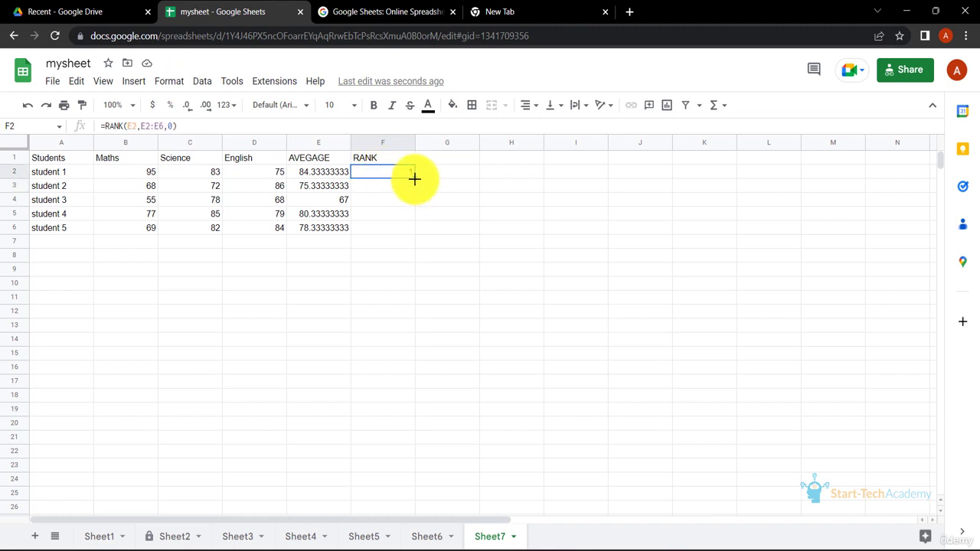
{"action": "double_click", "coordinate": [415, 179]}
{"action": "left_click", "coordinate": [433, 214]}
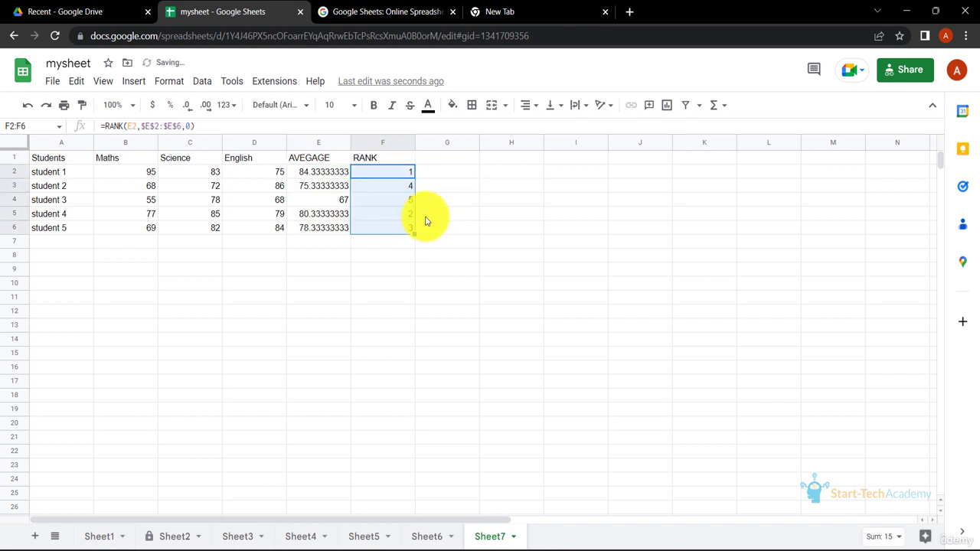
Compare the averages in E2:E6 with the ranks in column F, inspecting the formulas in F2 and F4
{"action": "left_click", "coordinate": [339, 201]}
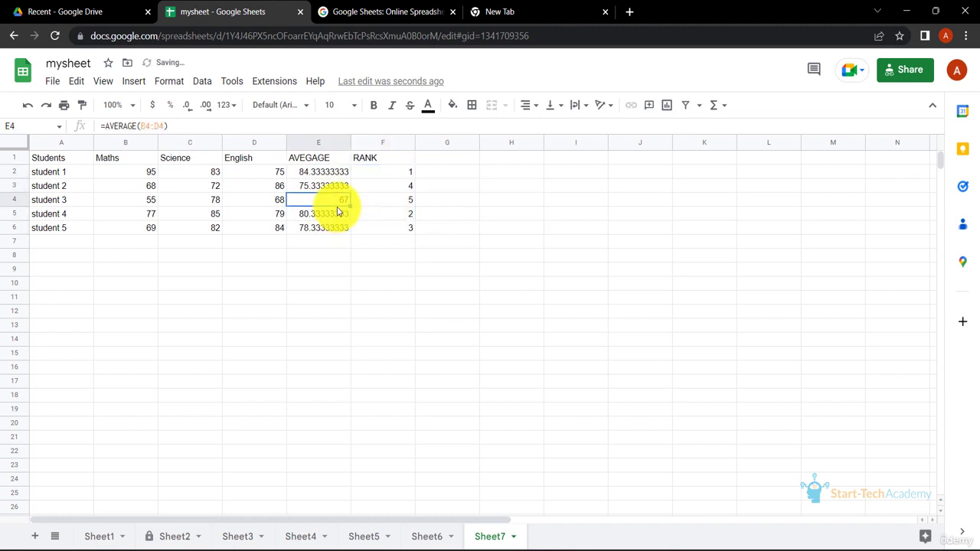
{"action": "left_click", "coordinate": [393, 202]}
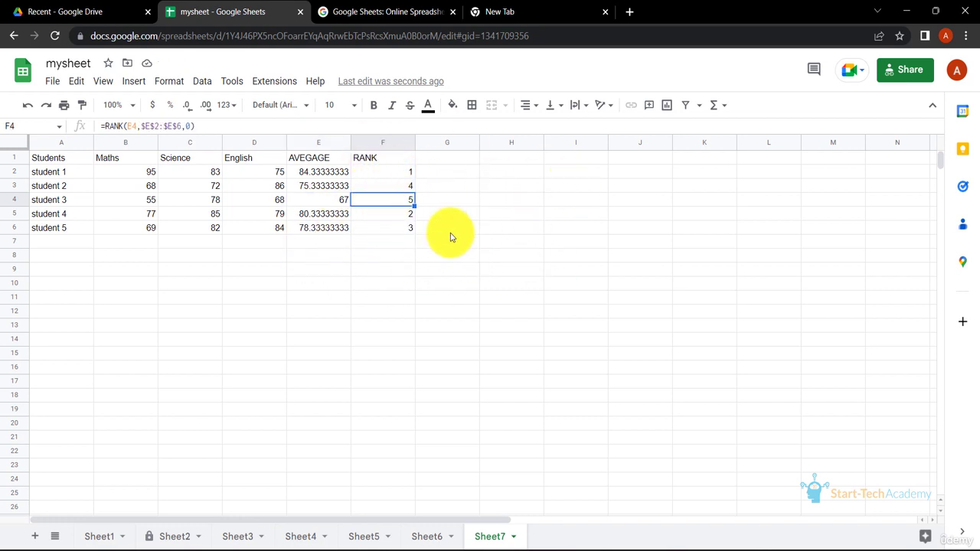
{"action": "left_click", "coordinate": [379, 173]}
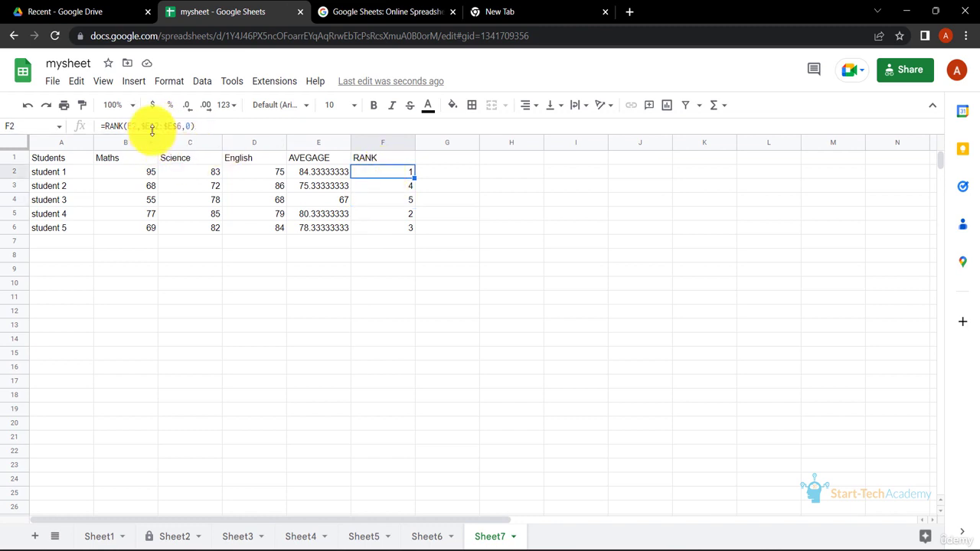
{"action": "left_click_drag", "start_coordinate": [319, 173], "coordinate": [323, 228]}
{"action": "left_click", "coordinate": [387, 178]}
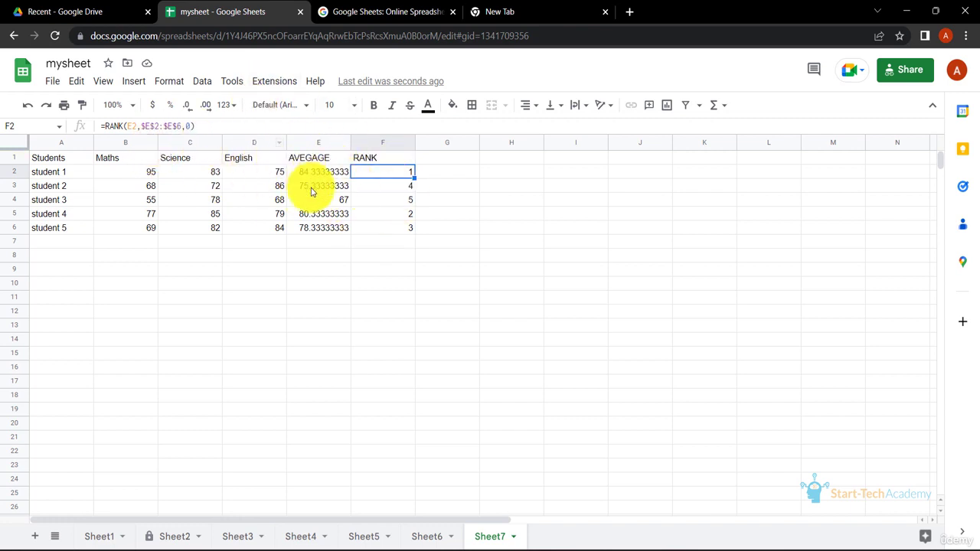
{"action": "left_click", "coordinate": [392, 201]}
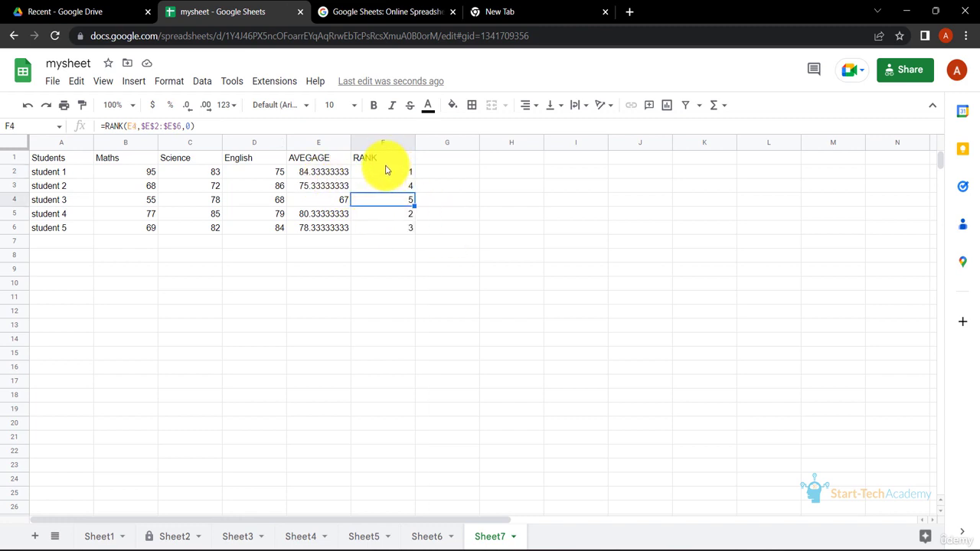
{"action": "left_click", "coordinate": [385, 159]}
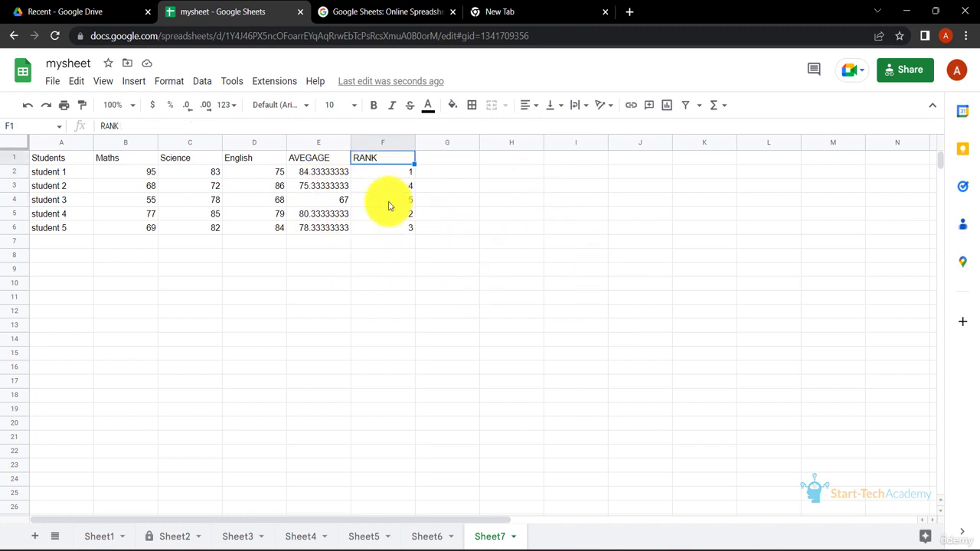